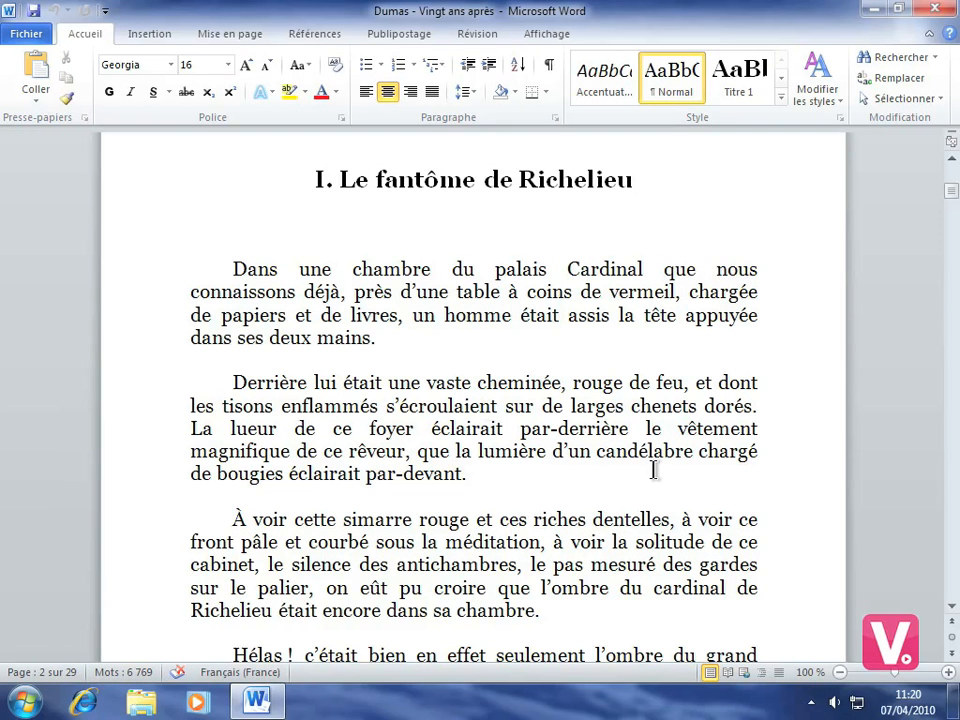
Step: Insert a footnote after the word "candélabre" in the second paragraph with the text "Chandelier"
{"action": "left_click", "coordinate": [694, 452]}
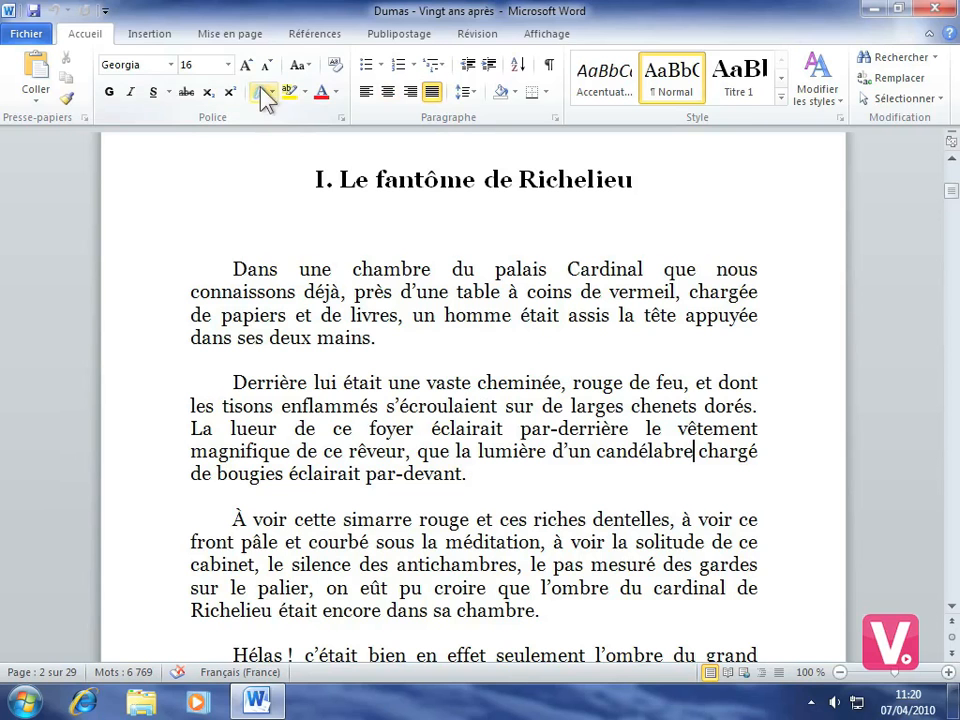
{"action": "left_click", "coordinate": [312, 34]}
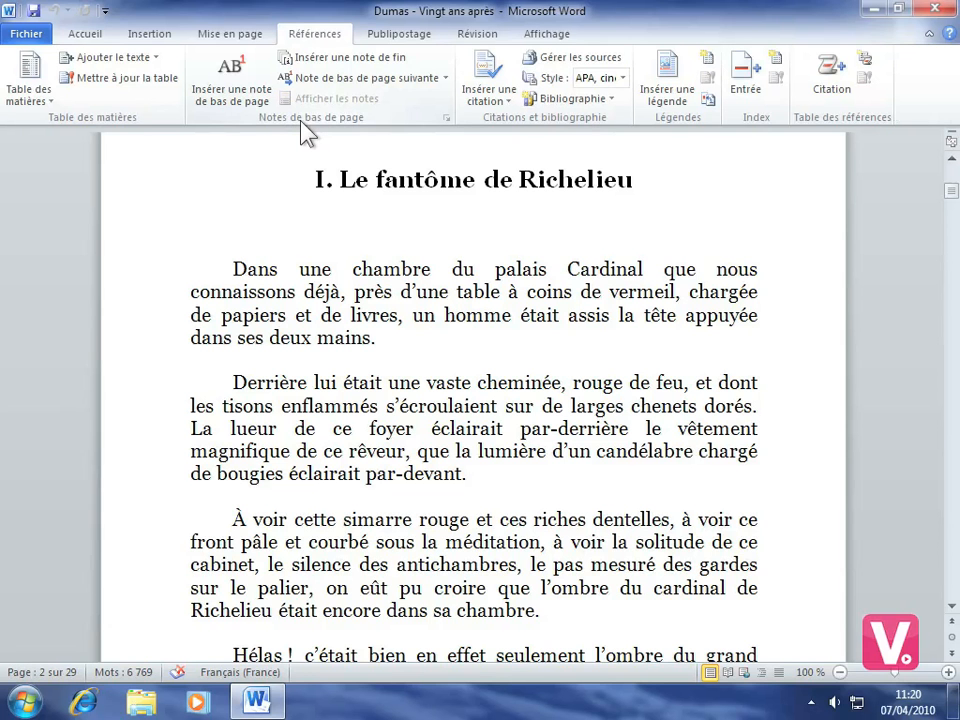
{"action": "left_click", "coordinate": [240, 72]}
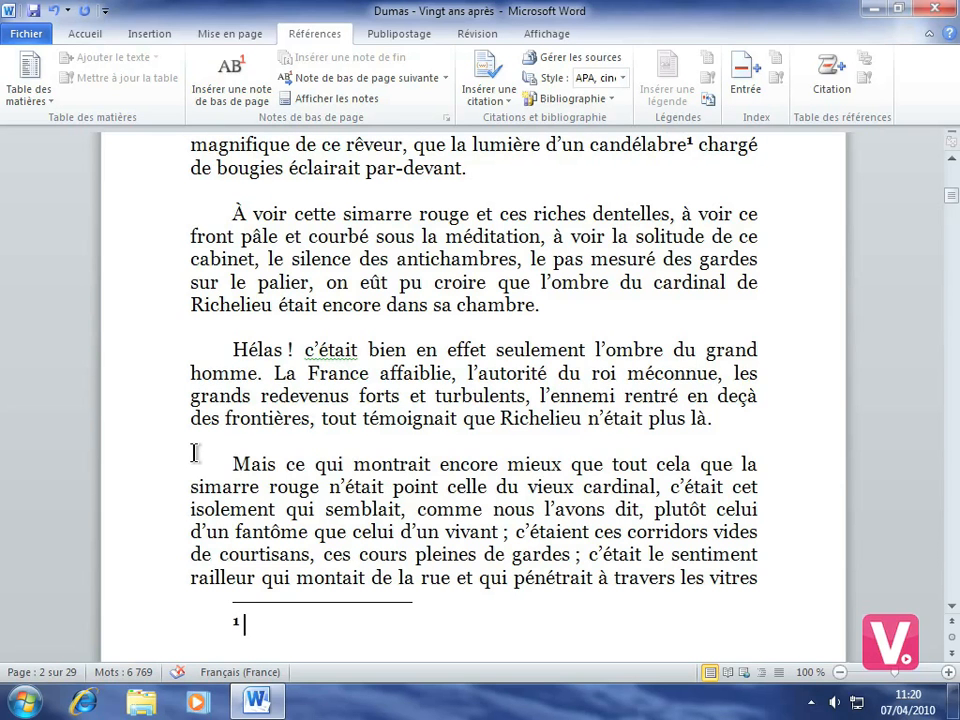
{"action": "type", "text": "Cahn"}
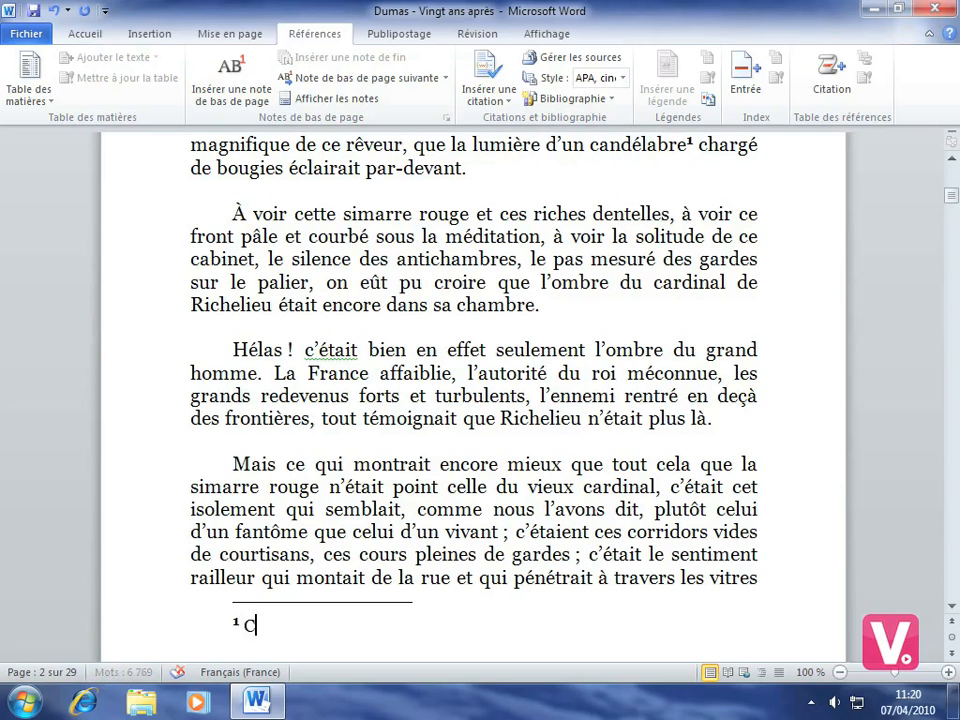
{"action": "key", "text": "BackSpace"}
{"action": "key", "text": "BackSpace"}
{"action": "key", "text": "BackSpace"}
{"action": "type", "text": "handelier"}
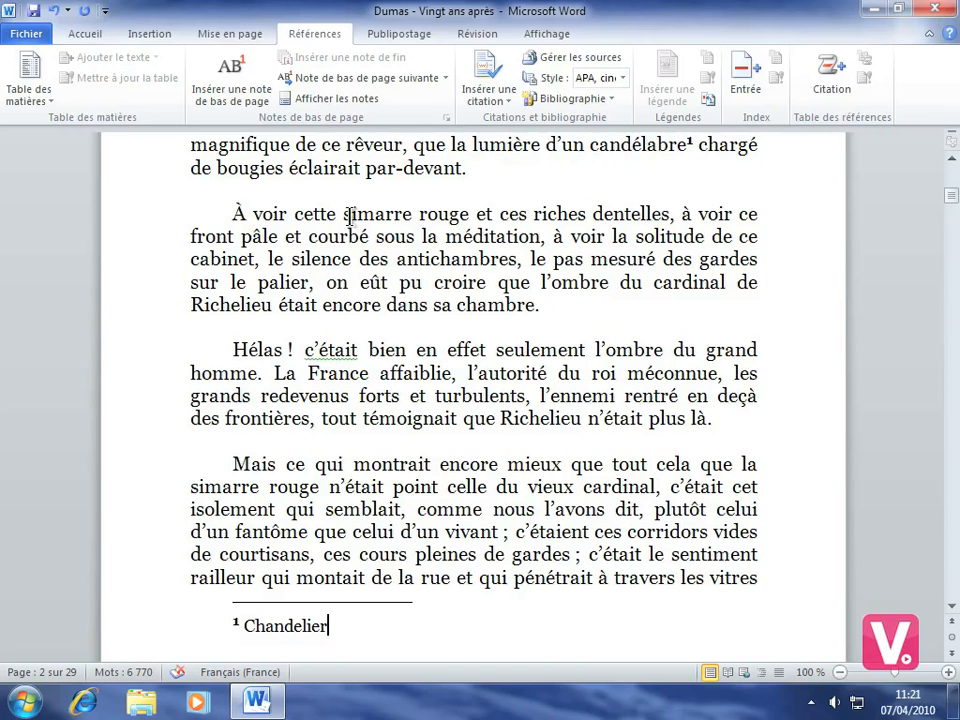
Step: Insert a footnote after "simarre" in the paragraph starting "À voir cette" with the text "Soutane"
{"action": "left_click", "coordinate": [412, 214]}
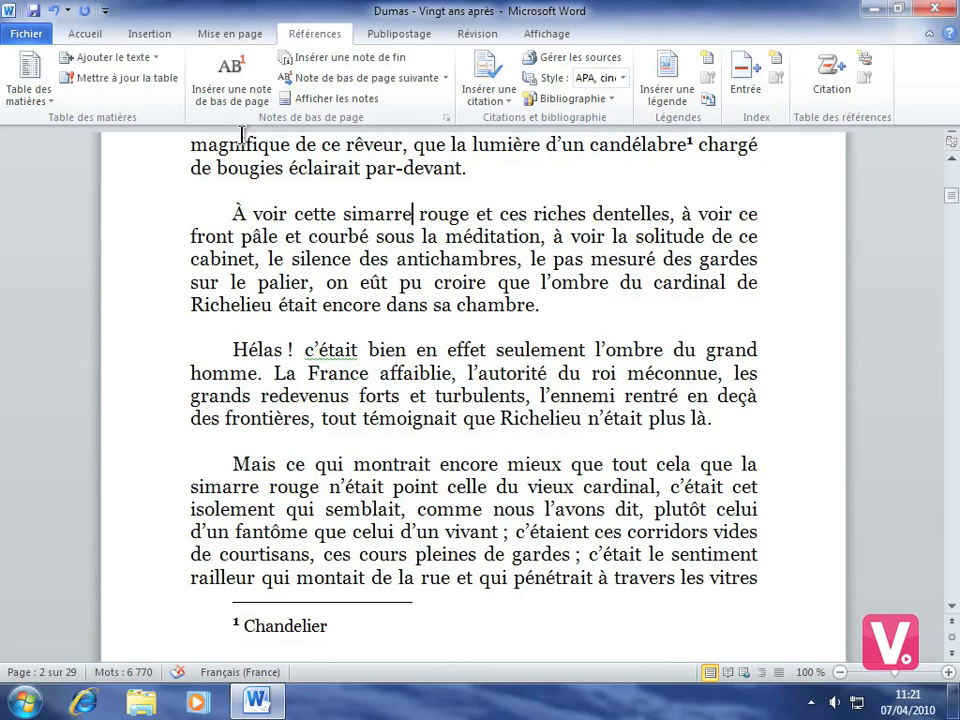
{"action": "left_click", "coordinate": [240, 82]}
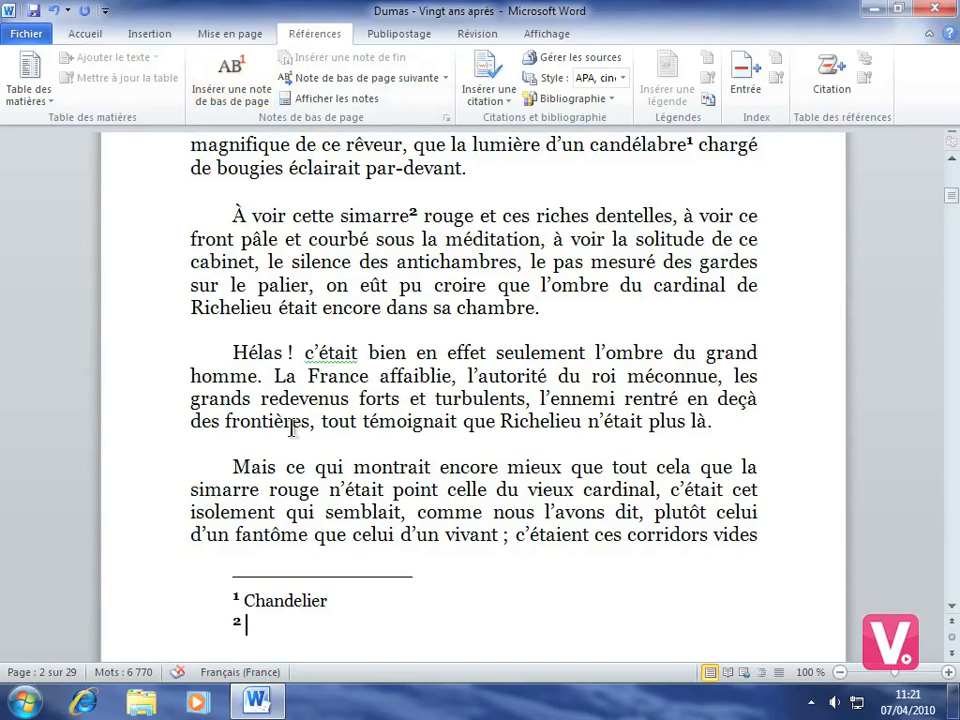
{"action": "type", "text": "Soutane"}
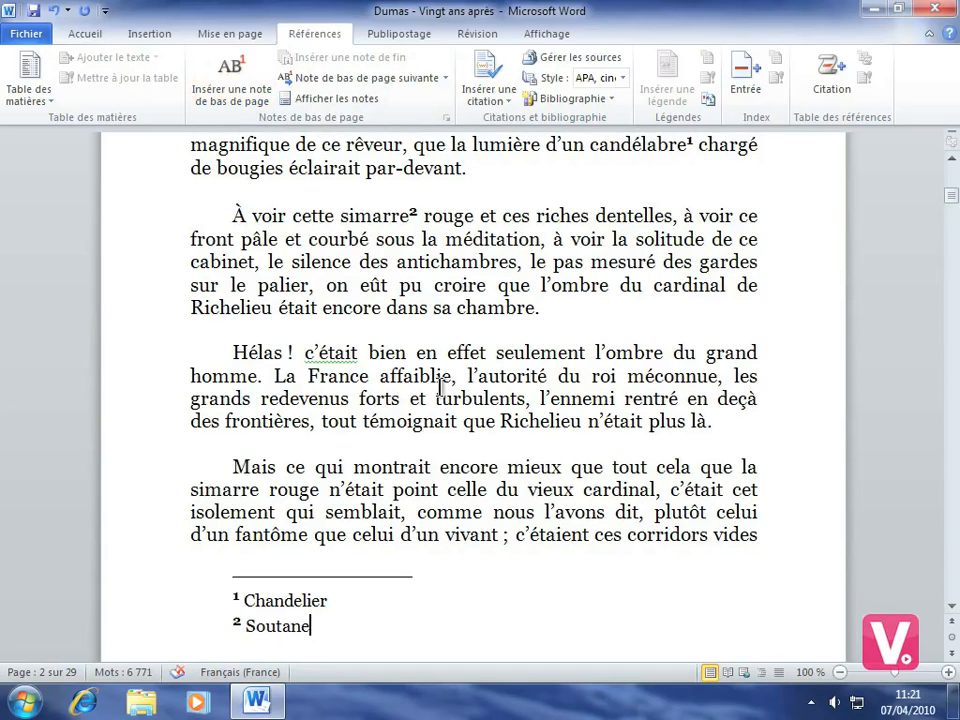
{"action": "left_click", "coordinate": [330, 285]}
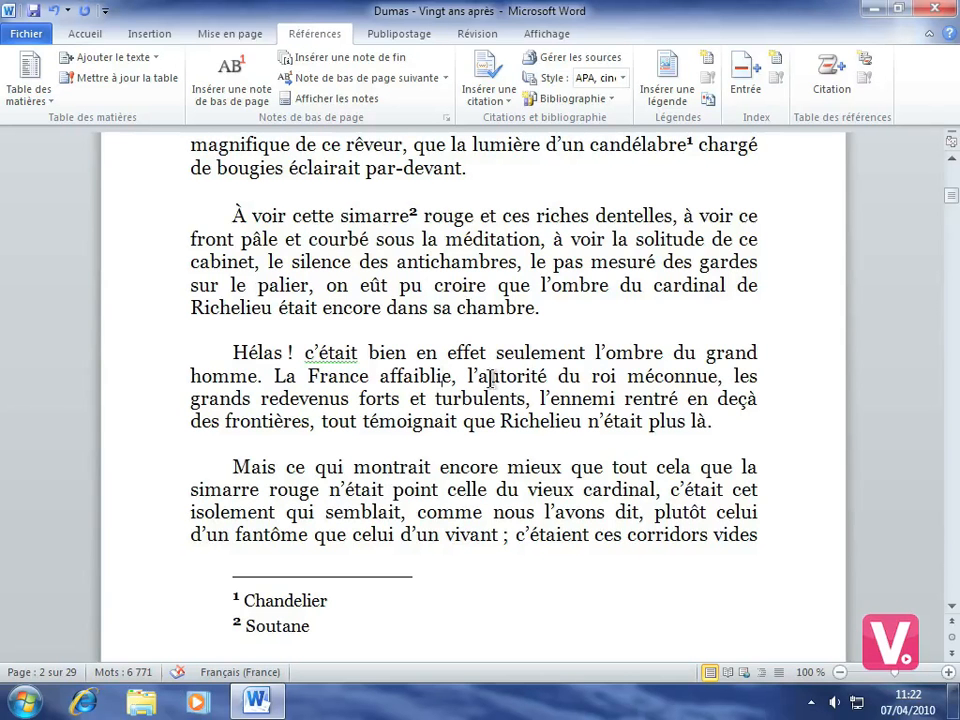
Step: Move the paragraph starting "Derrière lui était" below the paragraph starting "À voir cette simarre"
{"action": "left_click", "coordinate": [951, 163]}
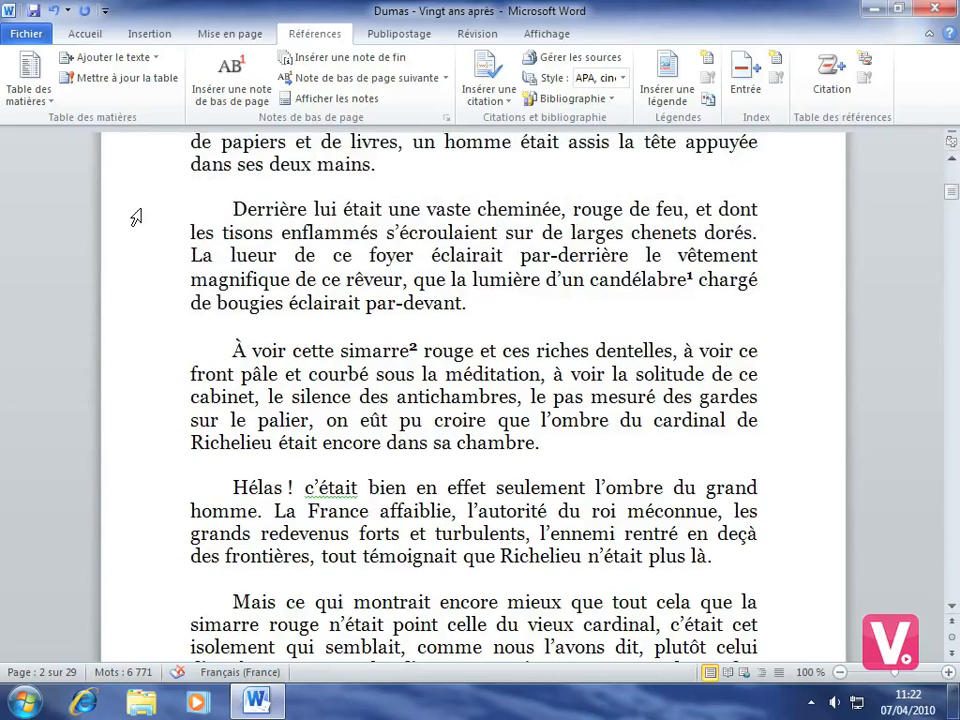
{"action": "left_click_drag", "start_coordinate": [136, 217], "coordinate": [124, 302]}
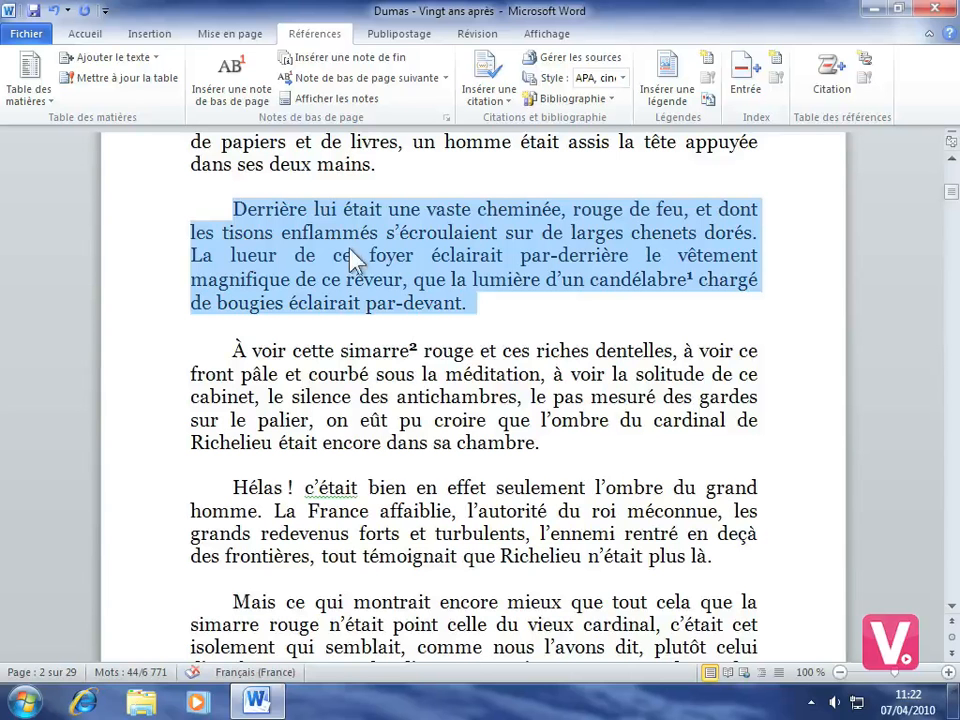
{"action": "left_click_drag", "start_coordinate": [350, 250], "coordinate": [261, 473]}
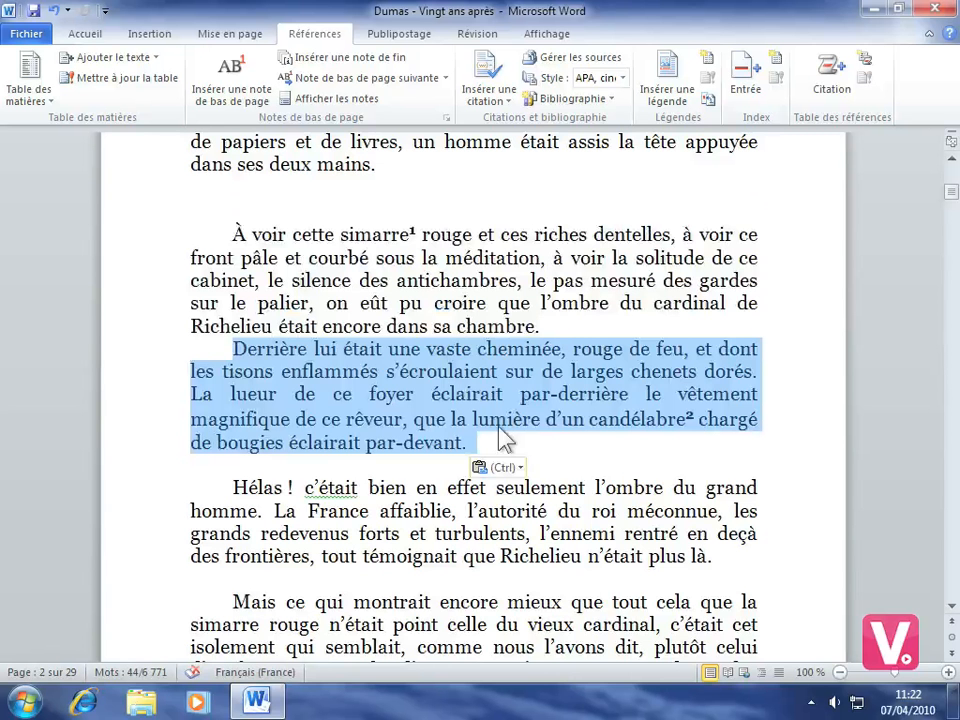
{"action": "left_click", "coordinate": [518, 440]}
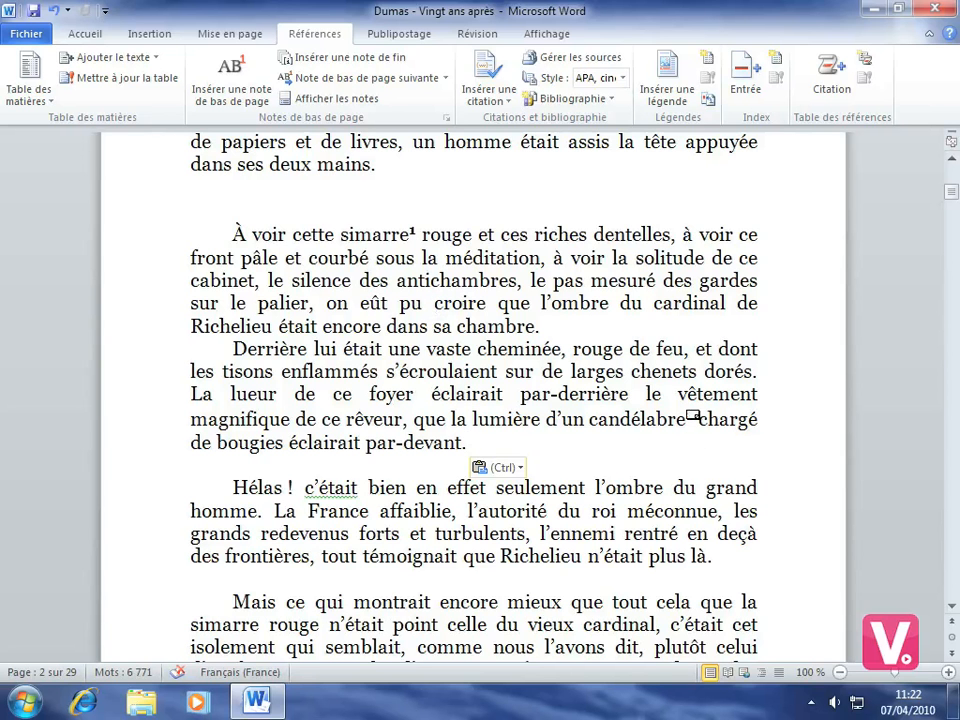
Step: Insert an endnote after "Mazarin" in the sentence "Ce fantôme de Richelieu, c'était Mazarin", giving his date of birth as the note text
{"action": "scroll", "coordinate": [500, 395], "scroll_direction": "down", "scroll_amount": 3}
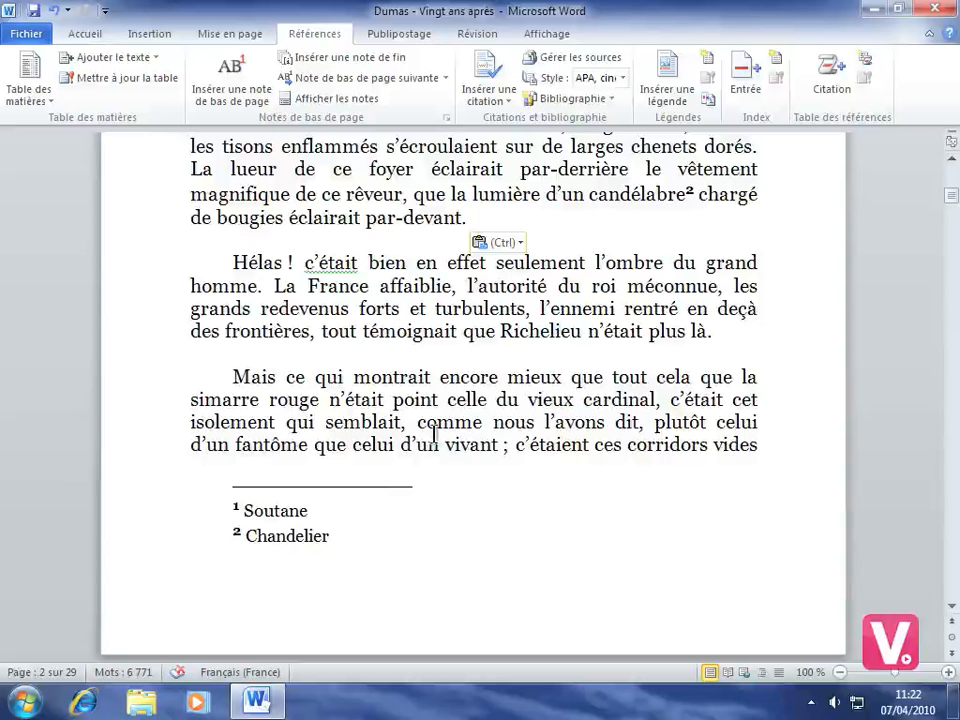
{"action": "scroll", "coordinate": [470, 432], "scroll_direction": "down", "scroll_amount": 8}
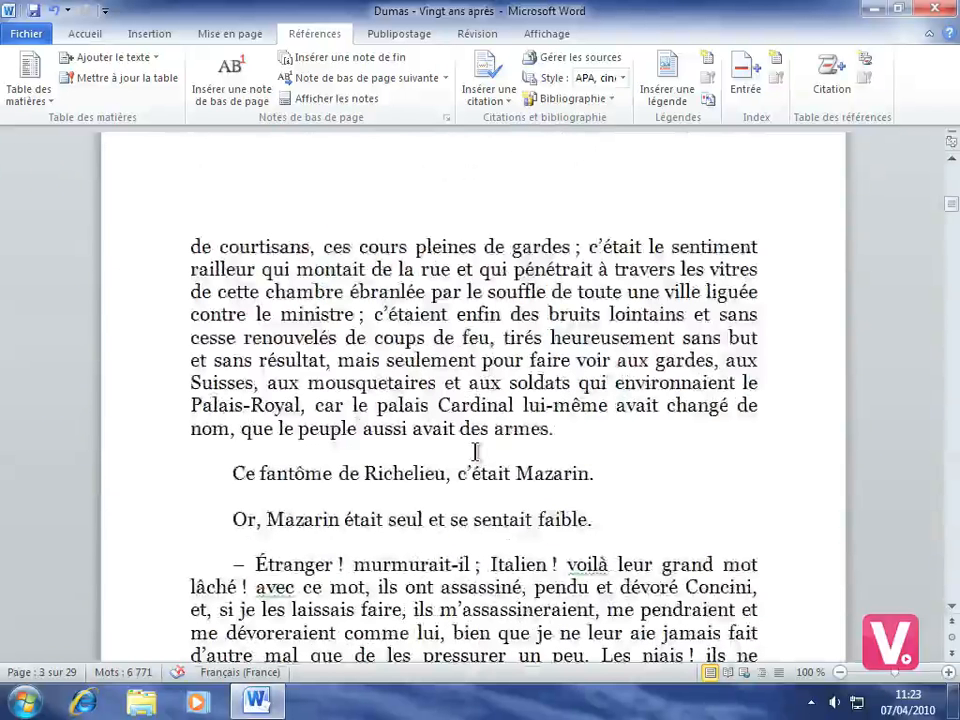
{"action": "left_click", "coordinate": [618, 460]}
{"action": "key", "text": "BackSpace"}
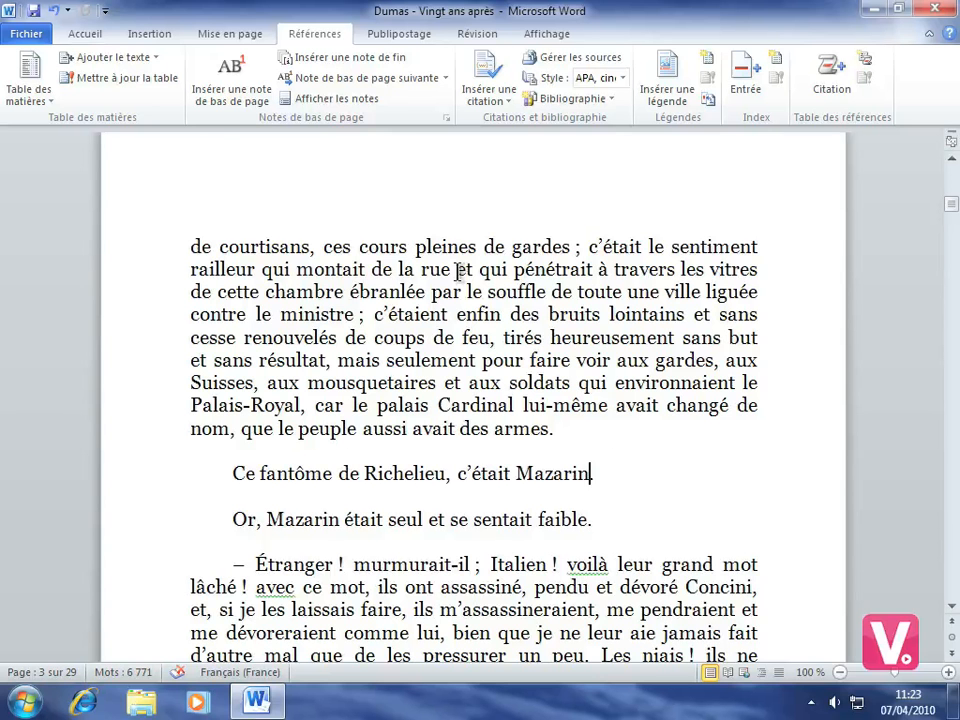
{"action": "left_click", "coordinate": [338, 57]}
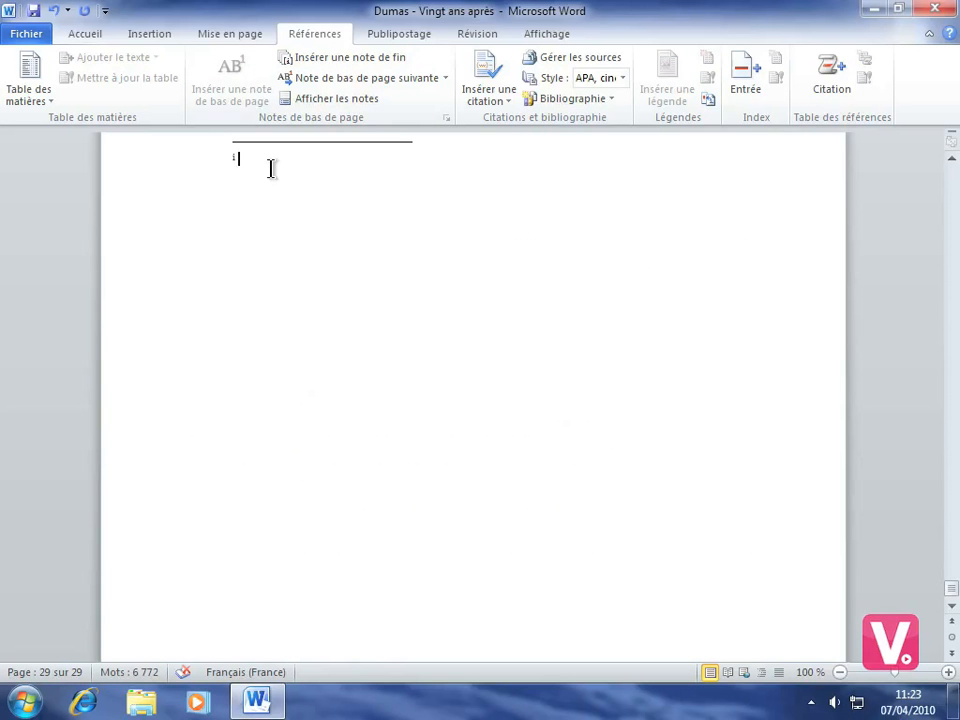
{"action": "type", "text": "Né le 14 Juillet 160"}
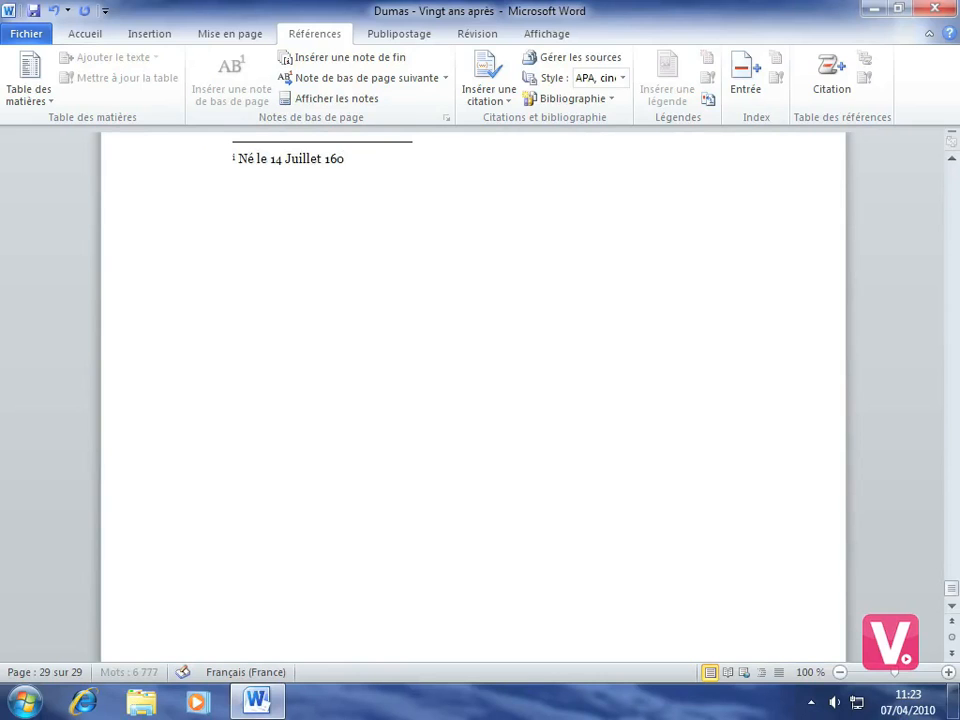
{"action": "type", "text": "2"}
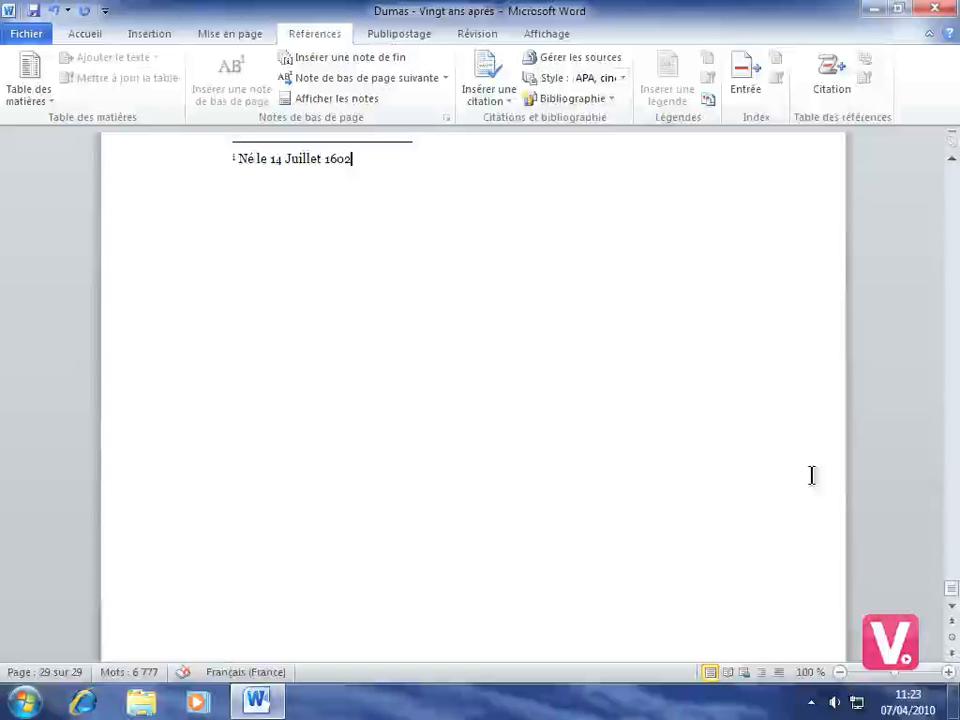
Step: Preview the endnote at its "Mazarin" reference and step back through the footnotes to the one after "simarre"
{"action": "left_click_drag", "start_coordinate": [951, 590], "coordinate": [932, 214]}
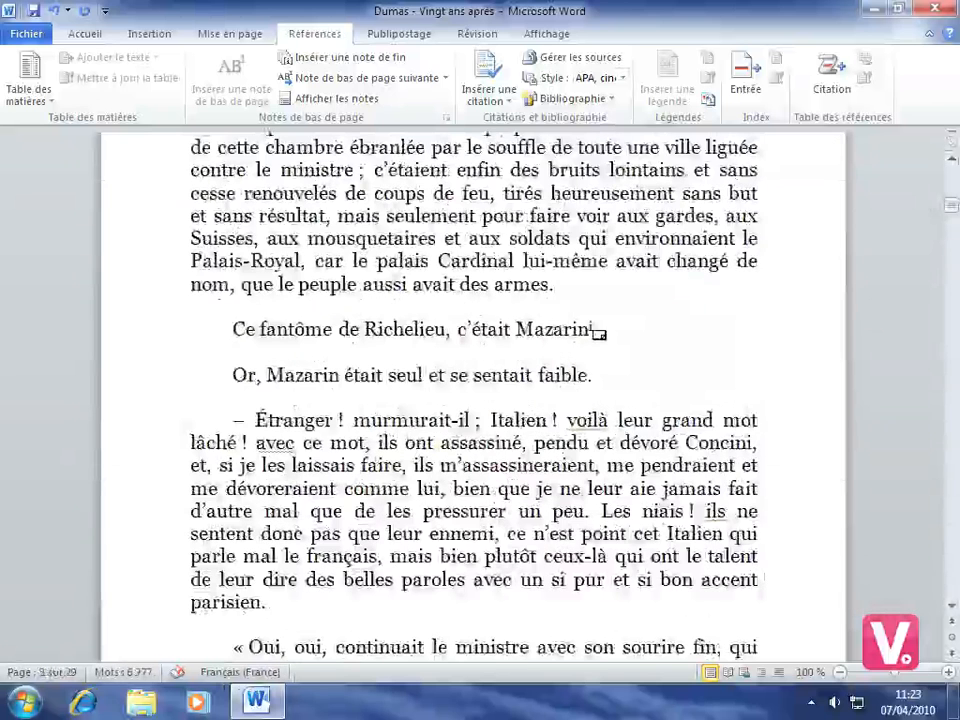
{"action": "mouse_move", "coordinate": [600, 327]}
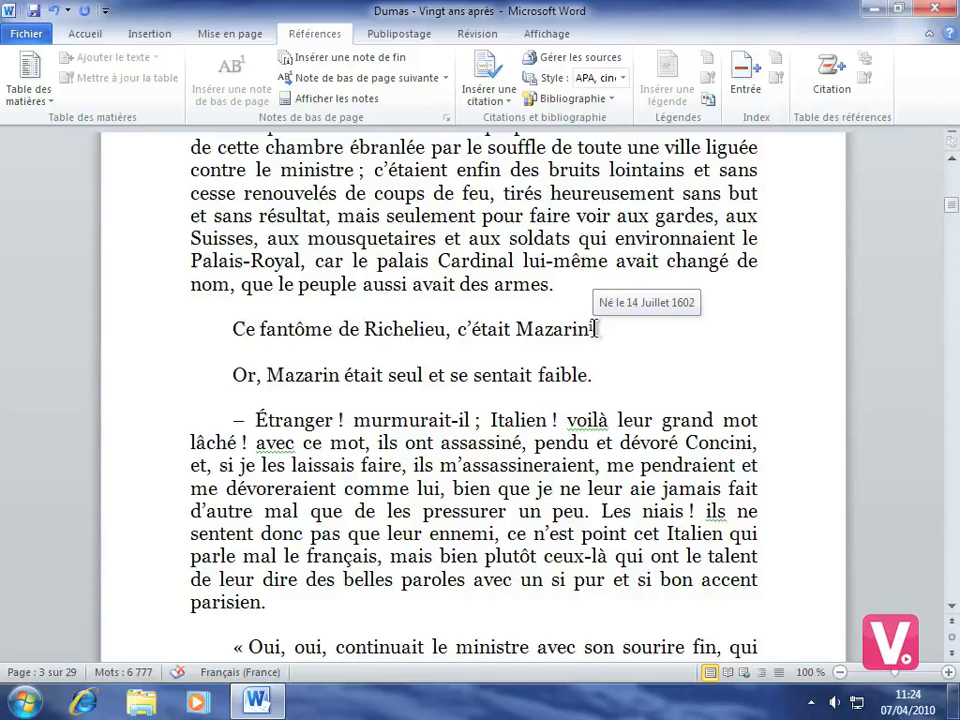
{"action": "left_click", "coordinate": [388, 78]}
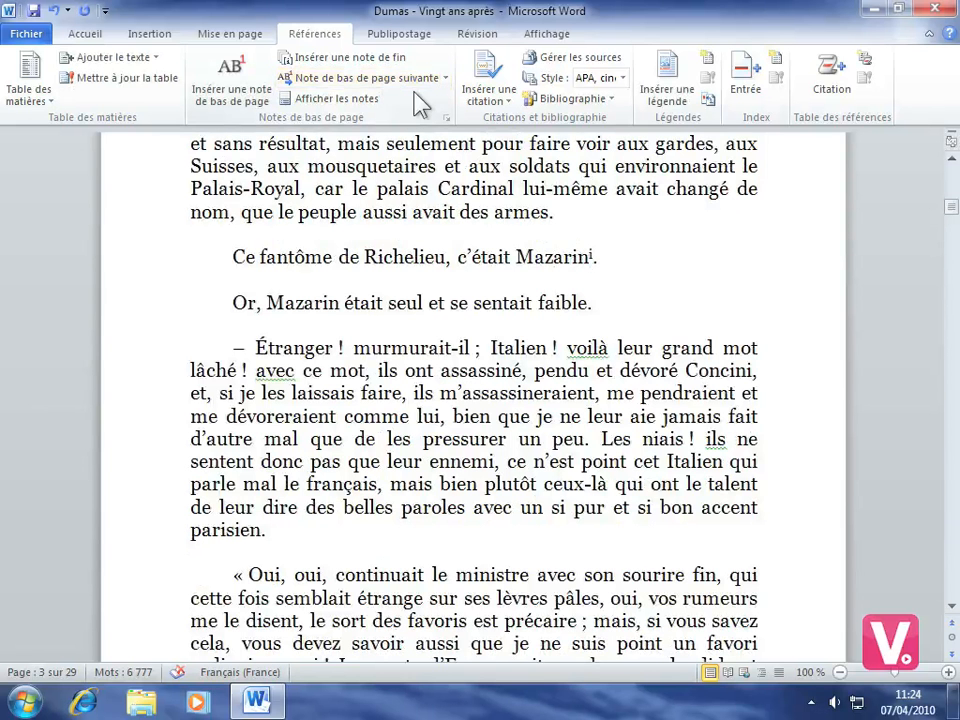
{"action": "left_click", "coordinate": [446, 78]}
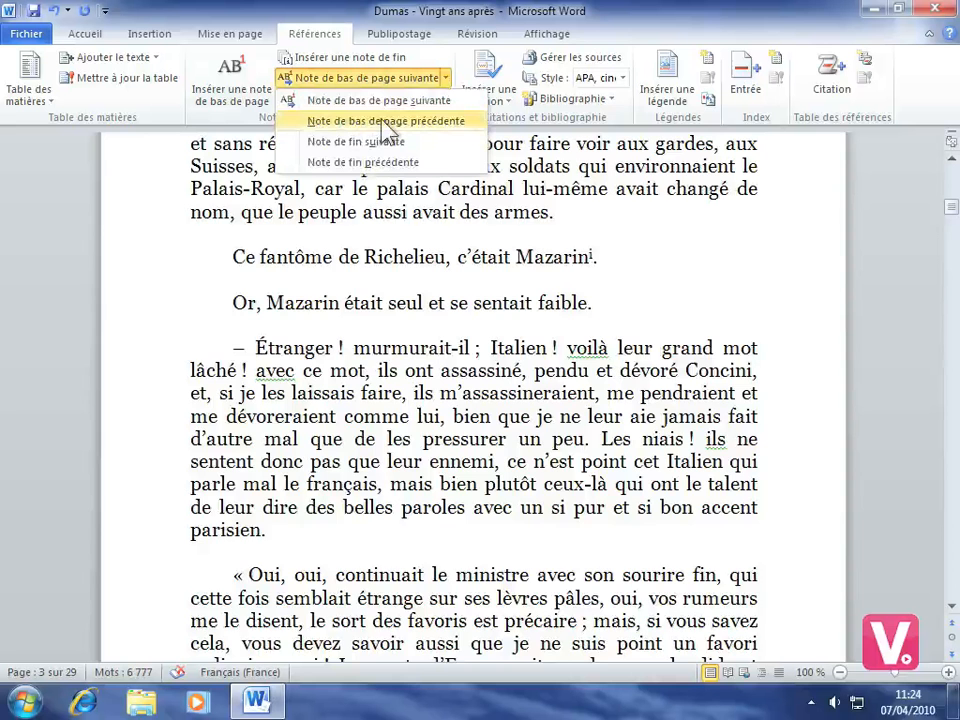
{"action": "left_click", "coordinate": [430, 120]}
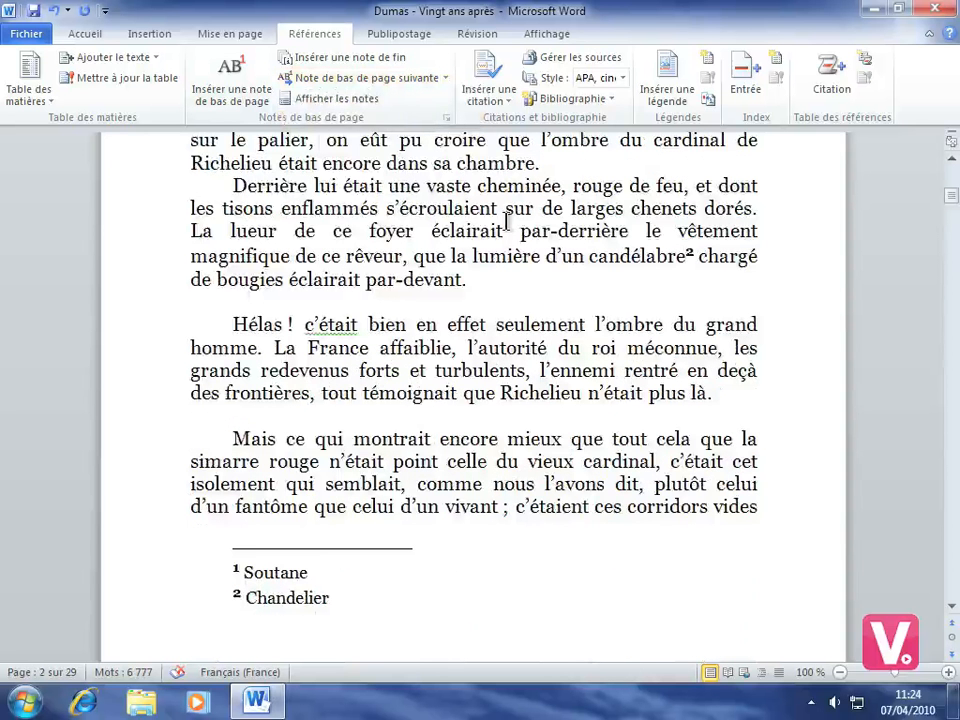
{"action": "left_click", "coordinate": [446, 78]}
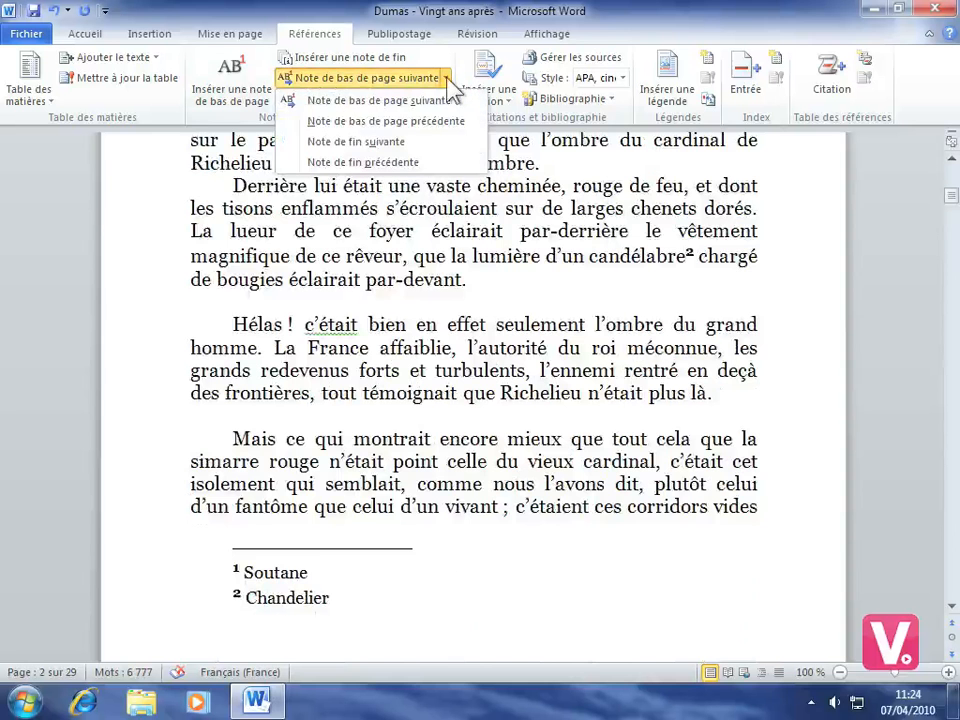
{"action": "left_click", "coordinate": [422, 121]}
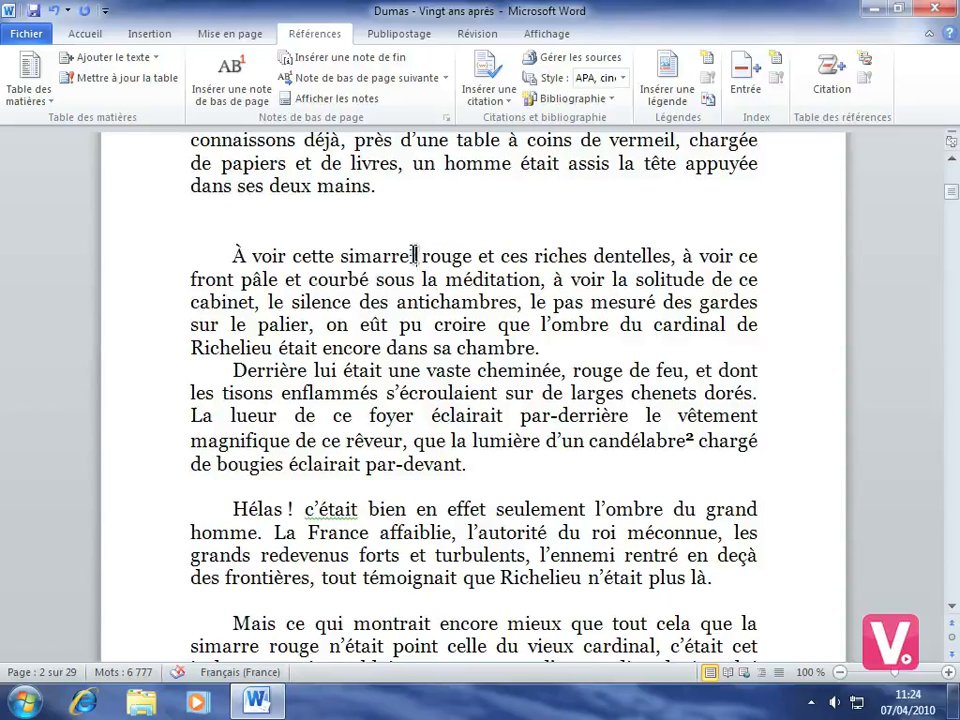
Step: Delete the footnote reference after "simarre" and check the notes at the foot of the page
{"action": "left_click_drag", "start_coordinate": [410, 256], "coordinate": [419, 256]}
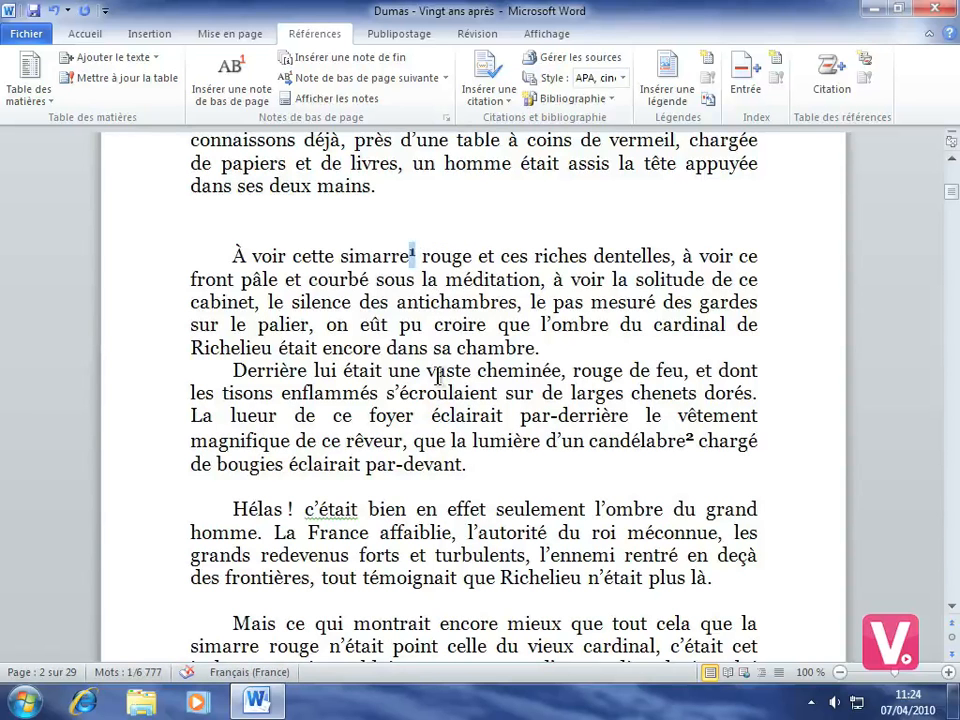
{"action": "key", "text": "Delete"}
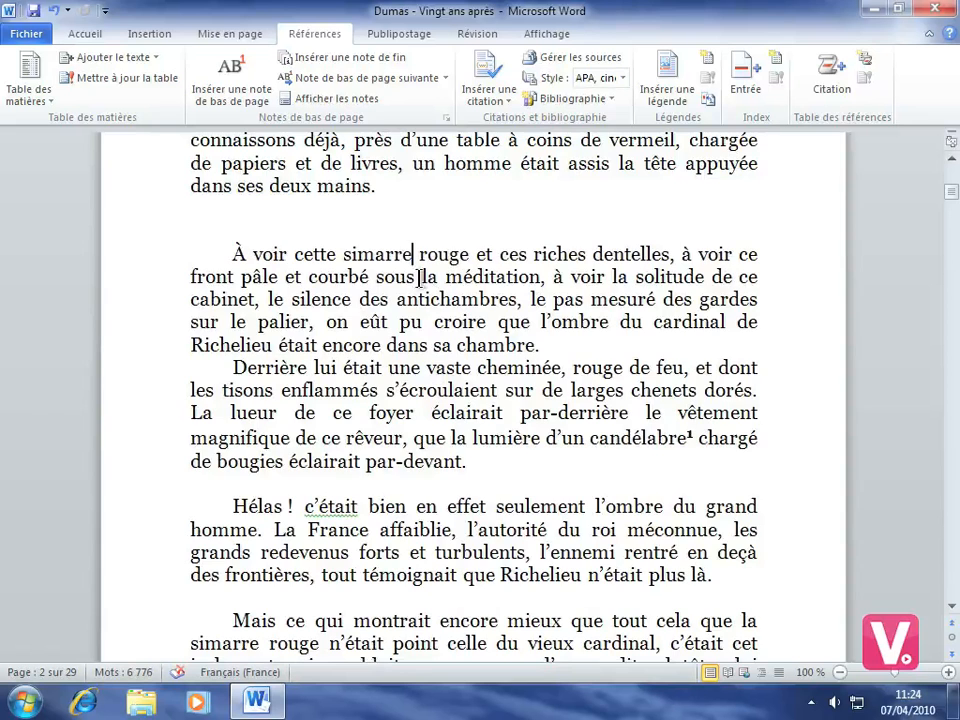
{"action": "scroll", "coordinate": [352, 447], "scroll_direction": "down", "scroll_amount": 4}
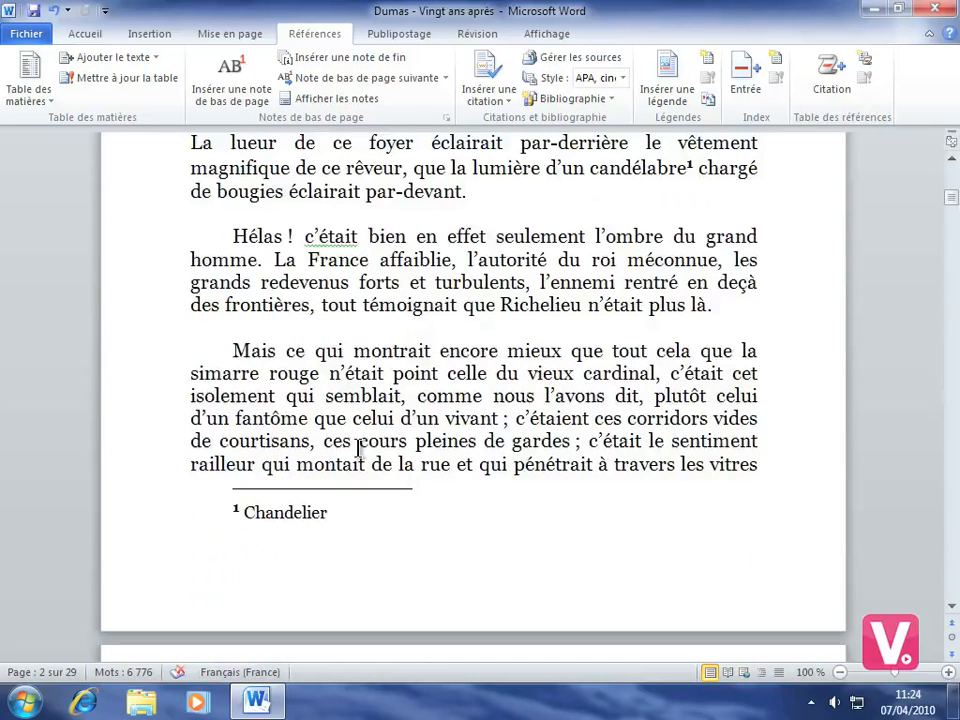